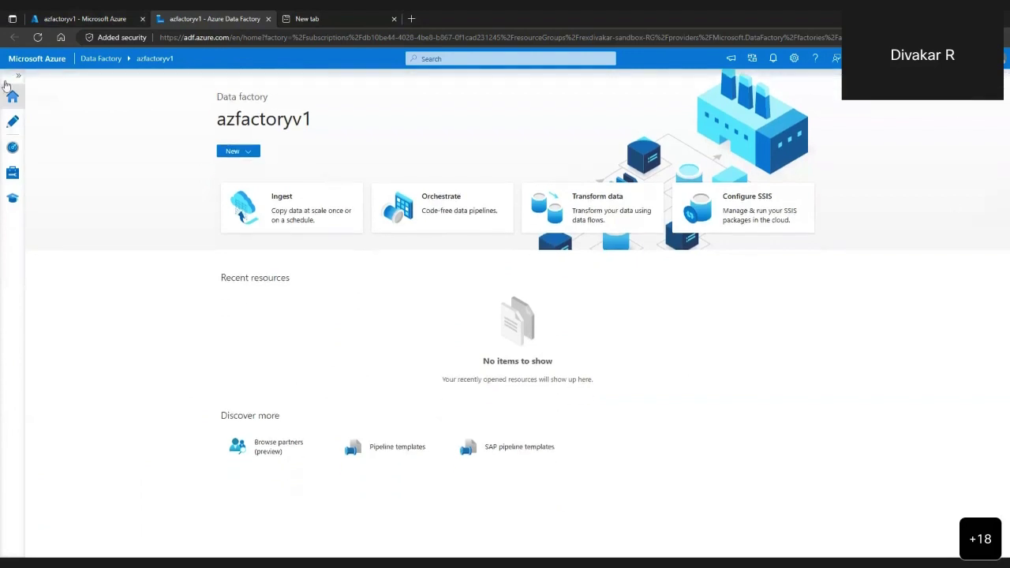
- Expand the navigation menu, go to the authoring workspace and expand the Change Data Capture (preview) group
click(18, 77)
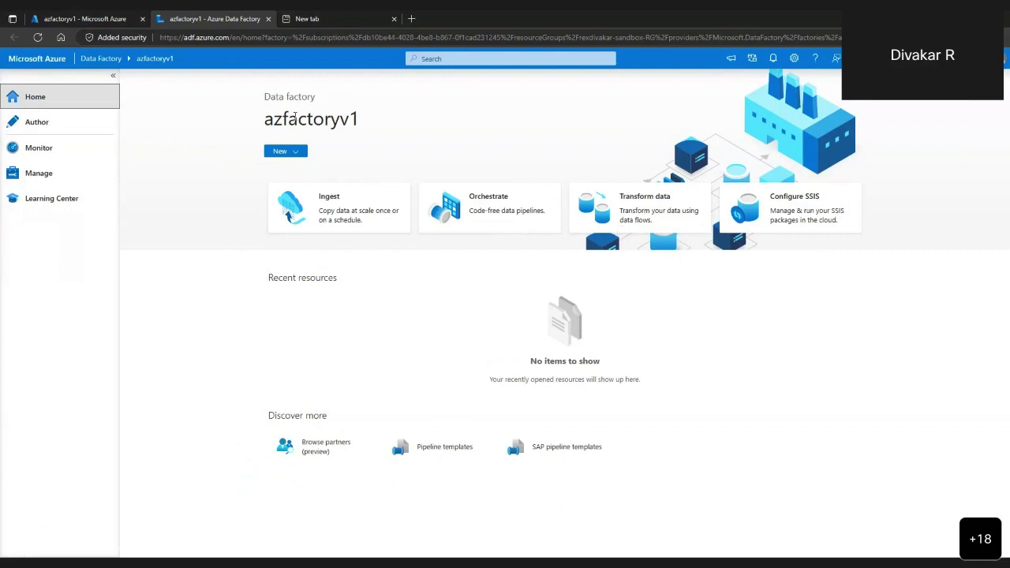
click(289, 151)
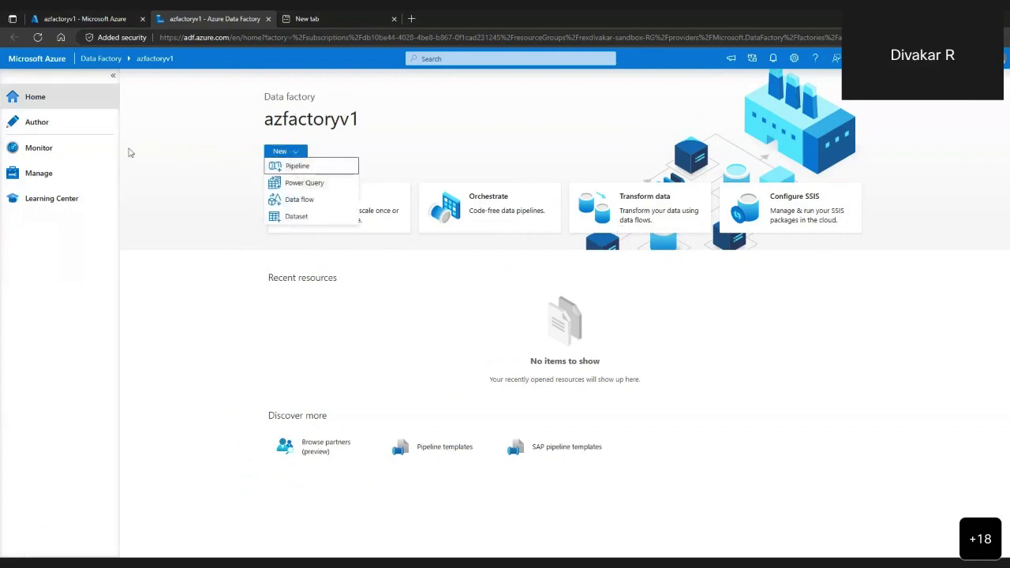
click(28, 124)
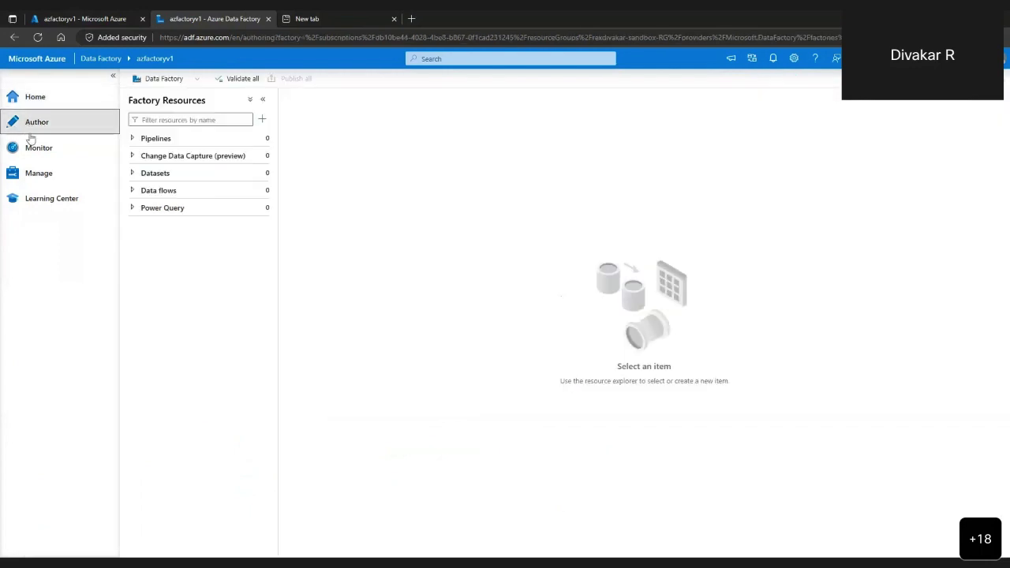
click(176, 156)
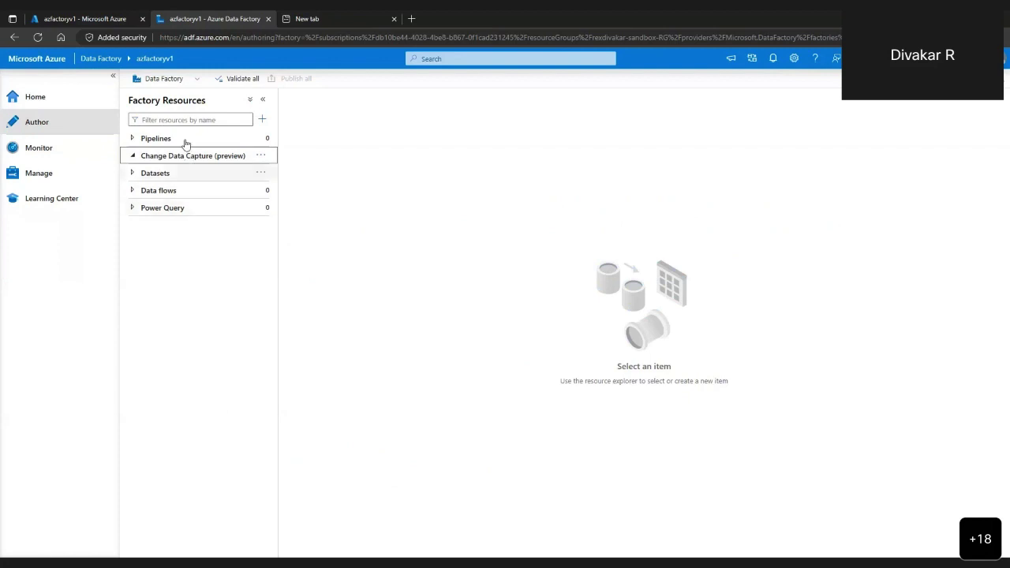
- Start a new change data capture resource and name it cdcazure
click(261, 161)
click(291, 167)
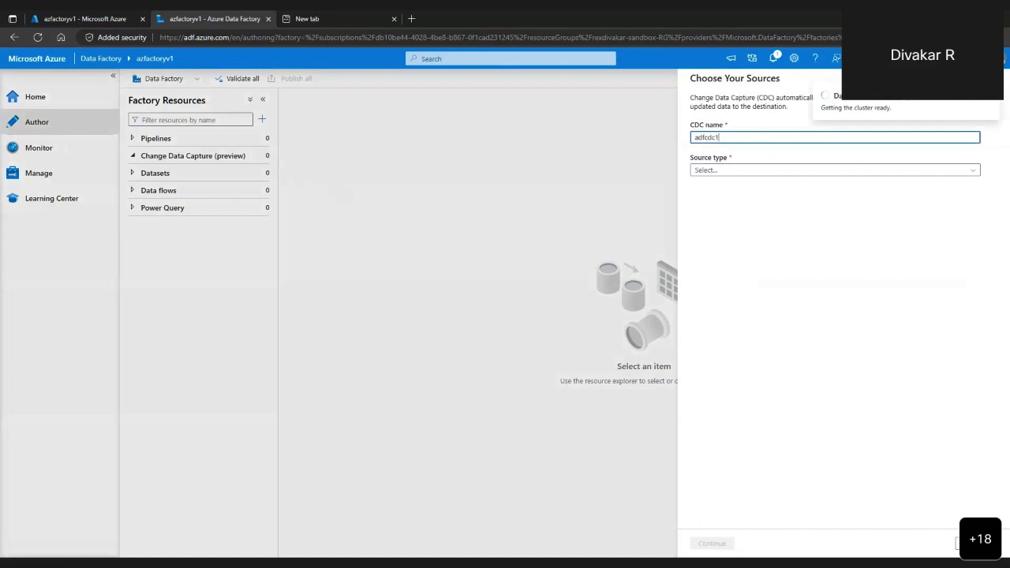
click(817, 355)
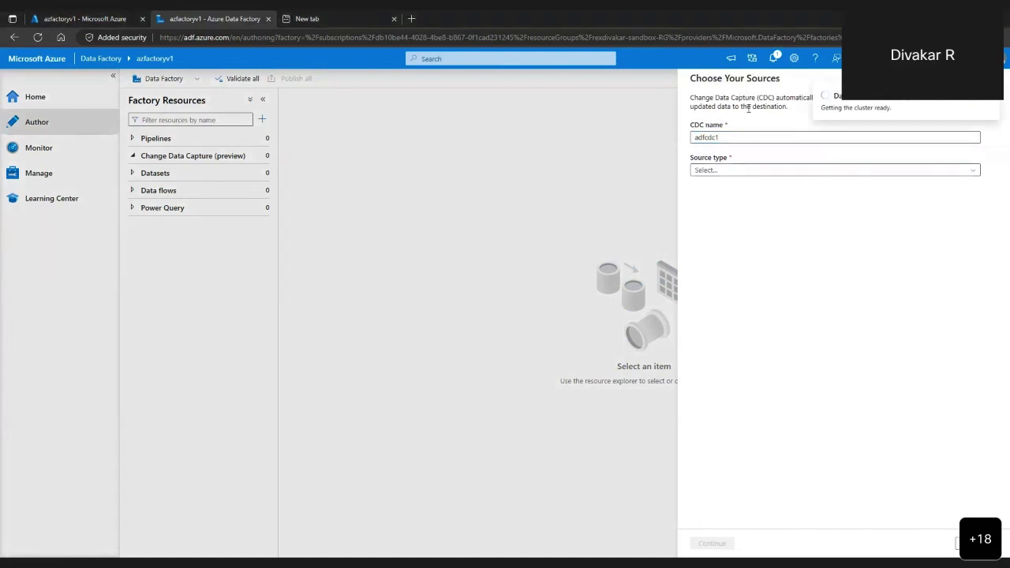
click(993, 101)
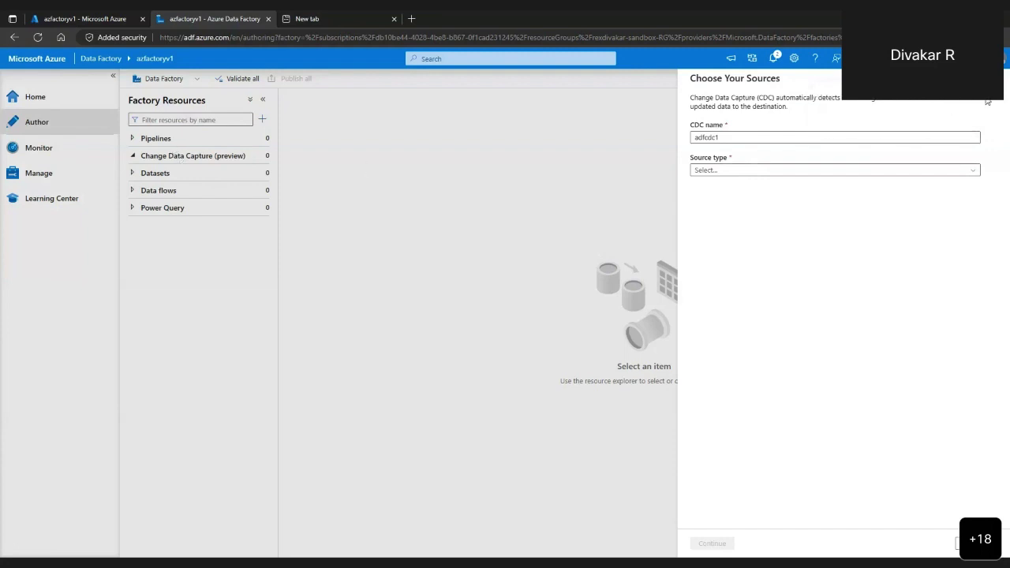
click(734, 173)
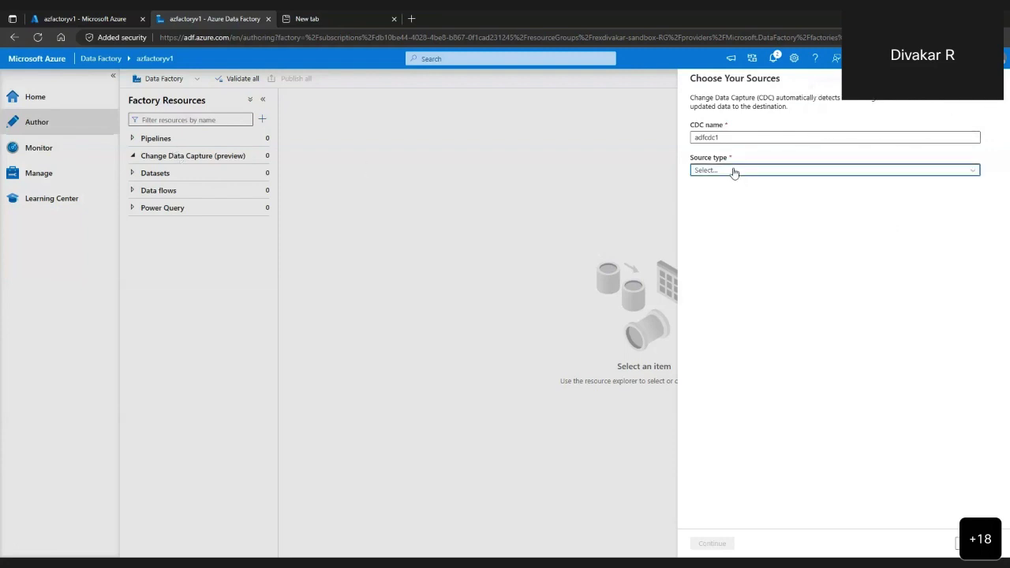
drag(749, 137, 653, 130)
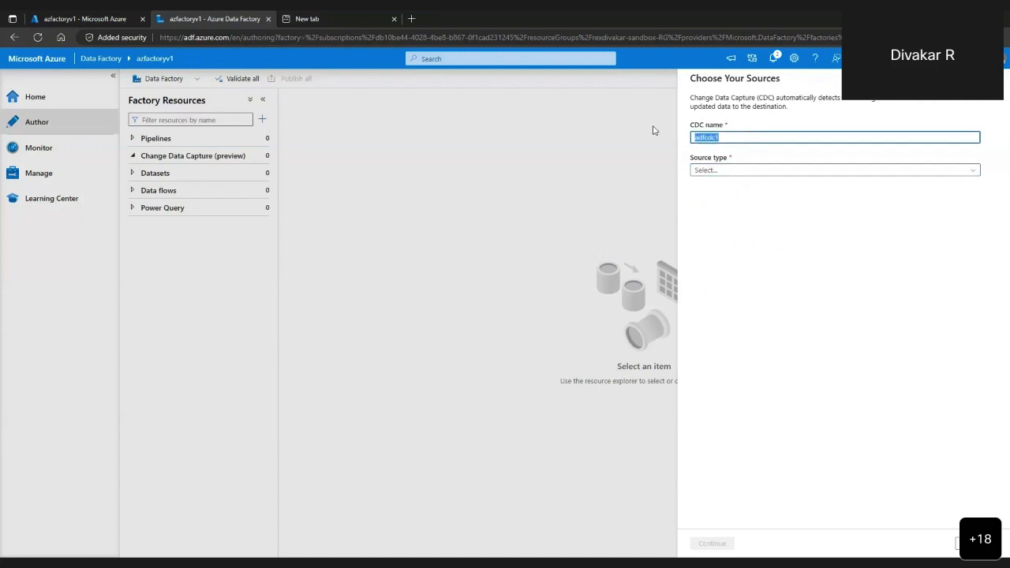
click(719, 177)
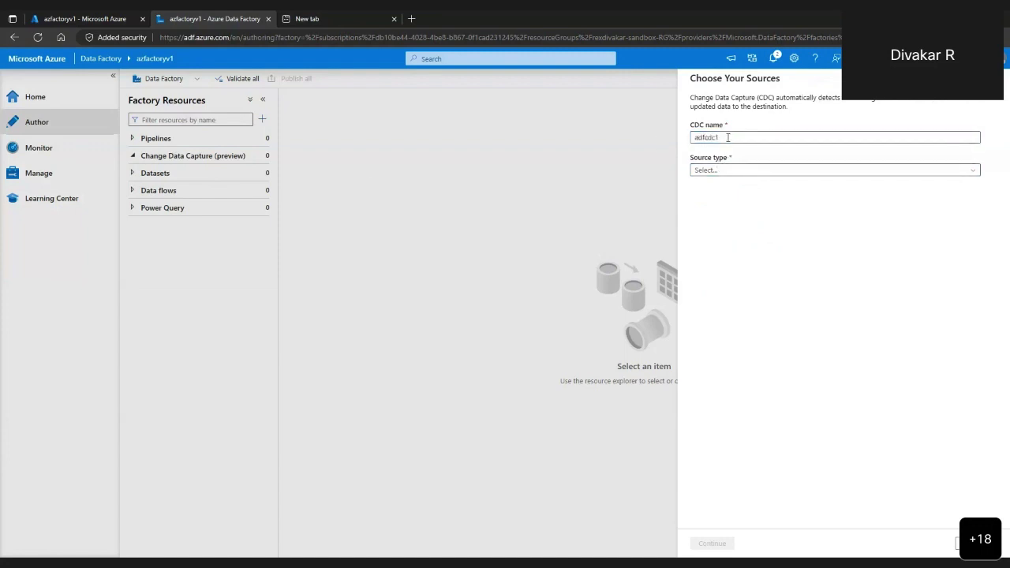
drag(728, 137, 629, 132)
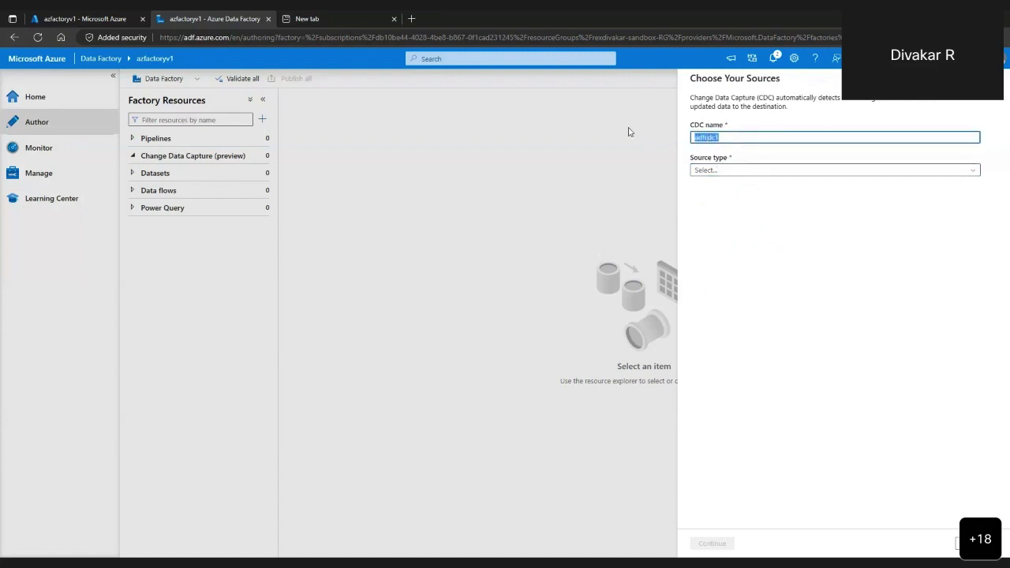
text(cdc_azure)
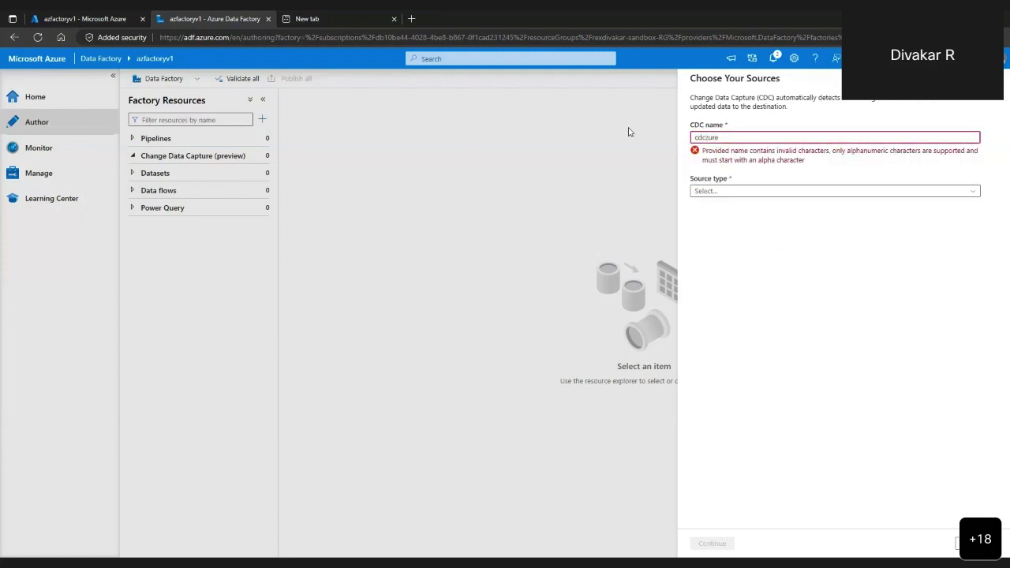
key(BackSpace)
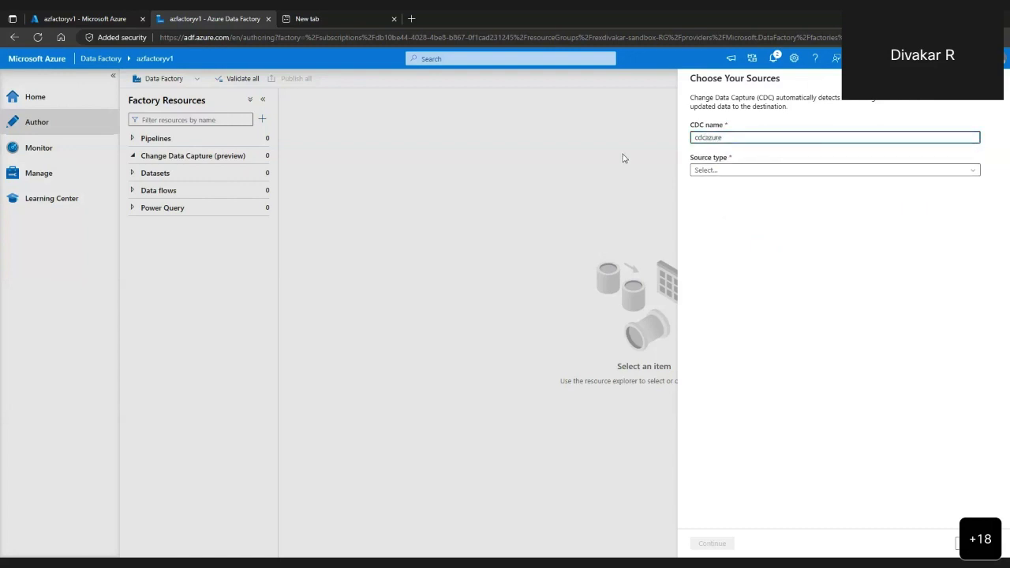
- Set the source type of the change data capture to DelimitedText
click(760, 171)
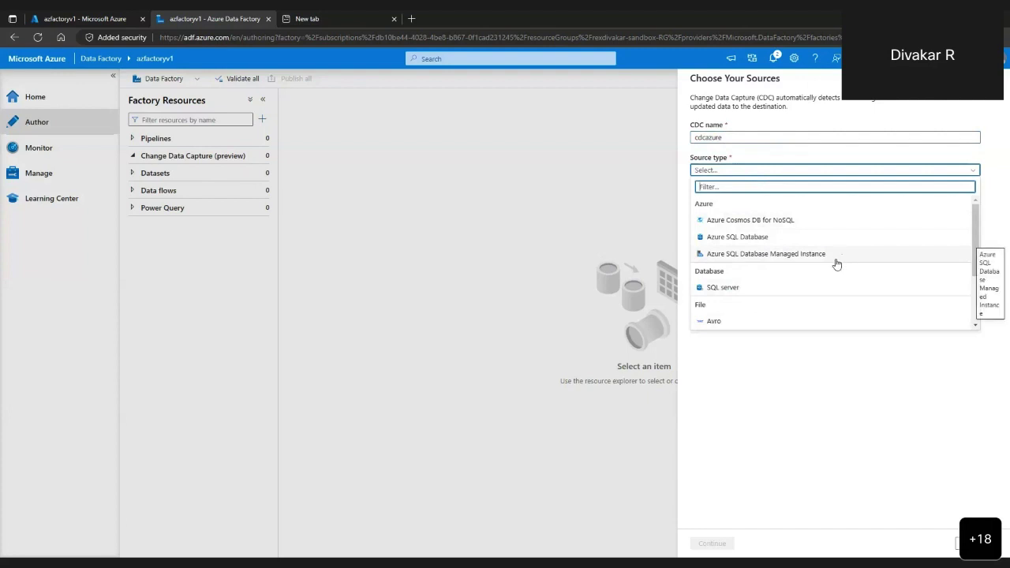
scroll(837, 265, down, 3)
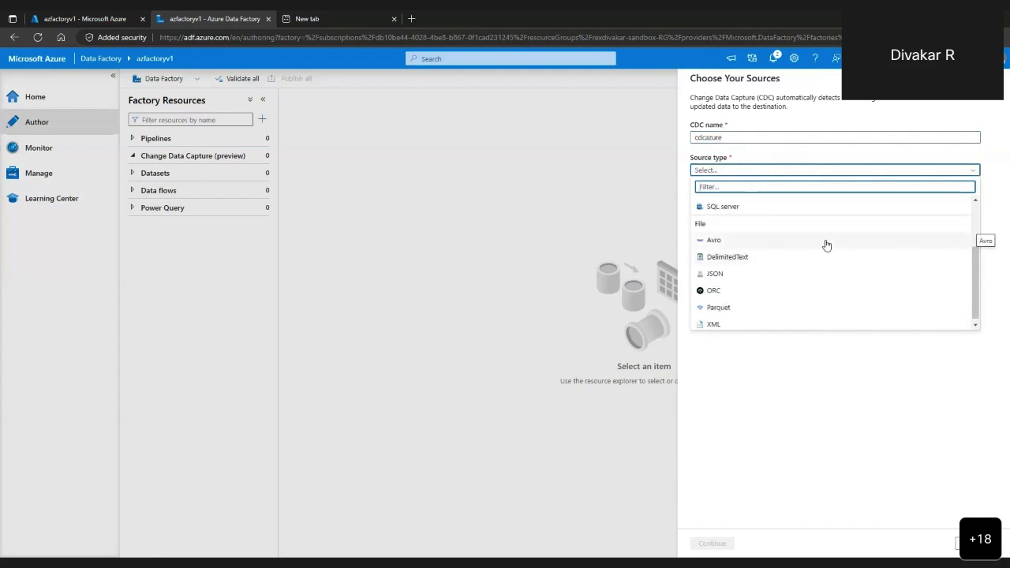
scroll(826, 260, down, 1)
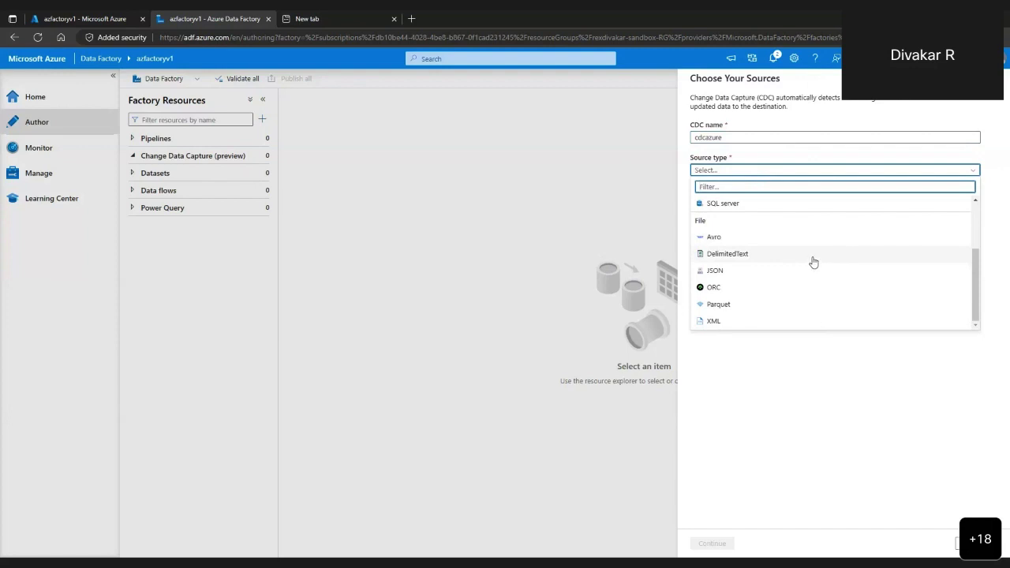
click(814, 262)
drag(826, 97, 890, 111)
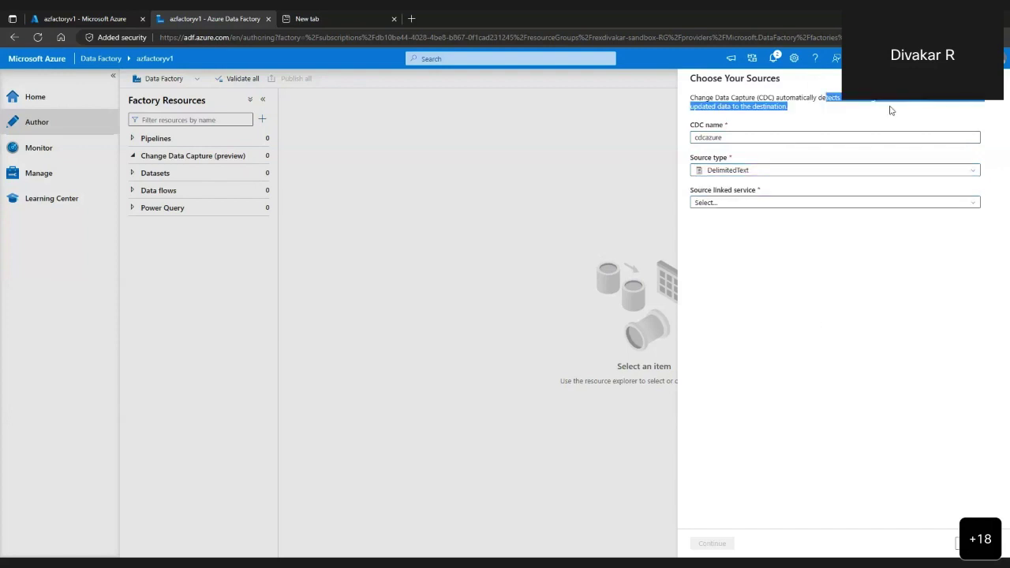
click(885, 113)
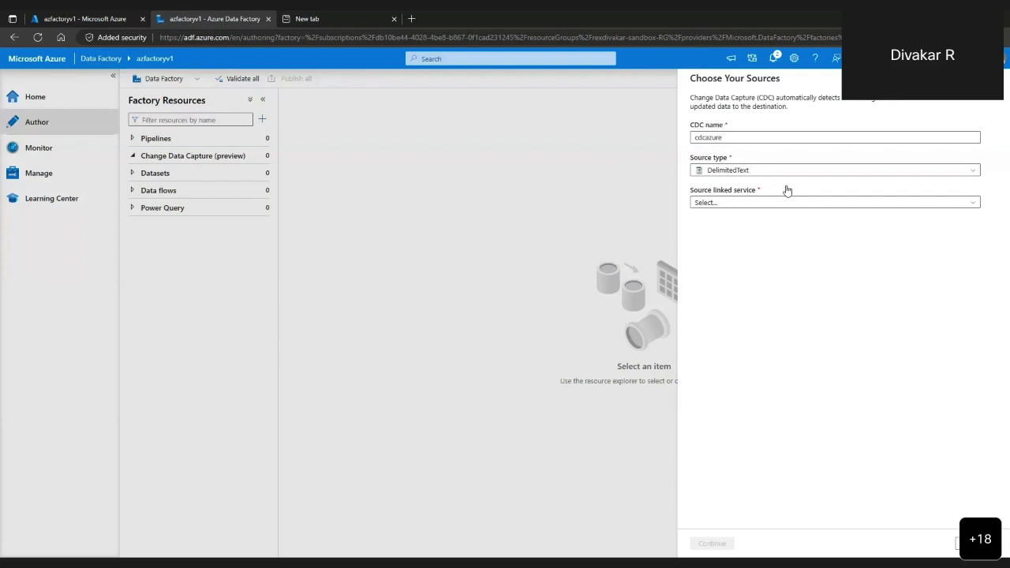
- Select linkedService1 as the source linked service, and add and remove an extra folder path row
click(805, 203)
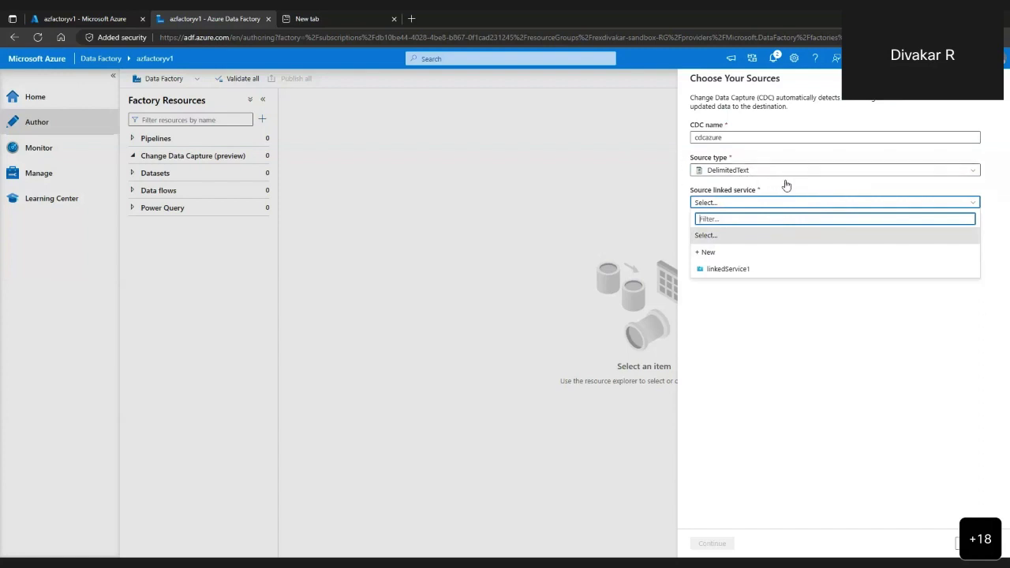
click(775, 269)
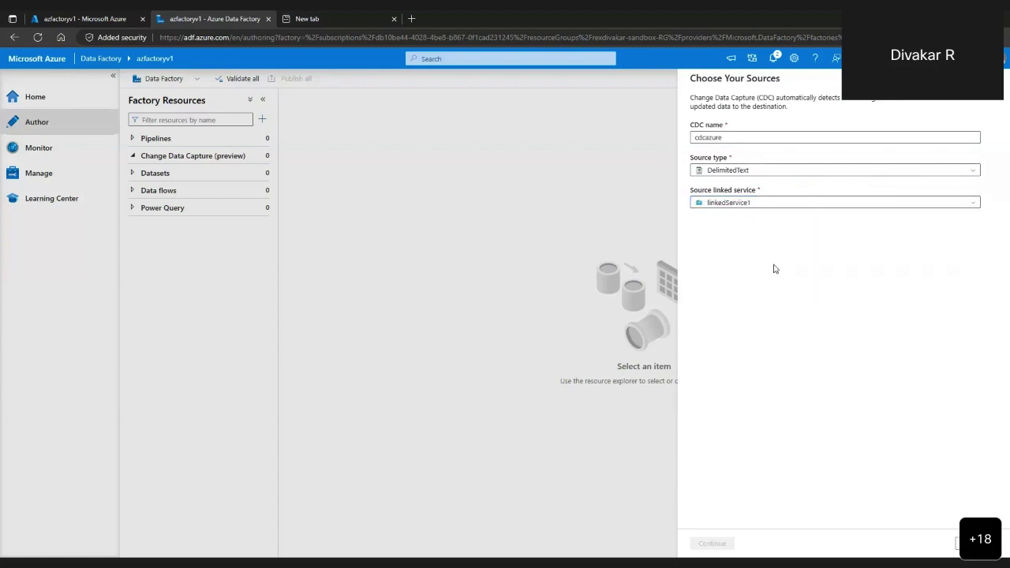
click(743, 207)
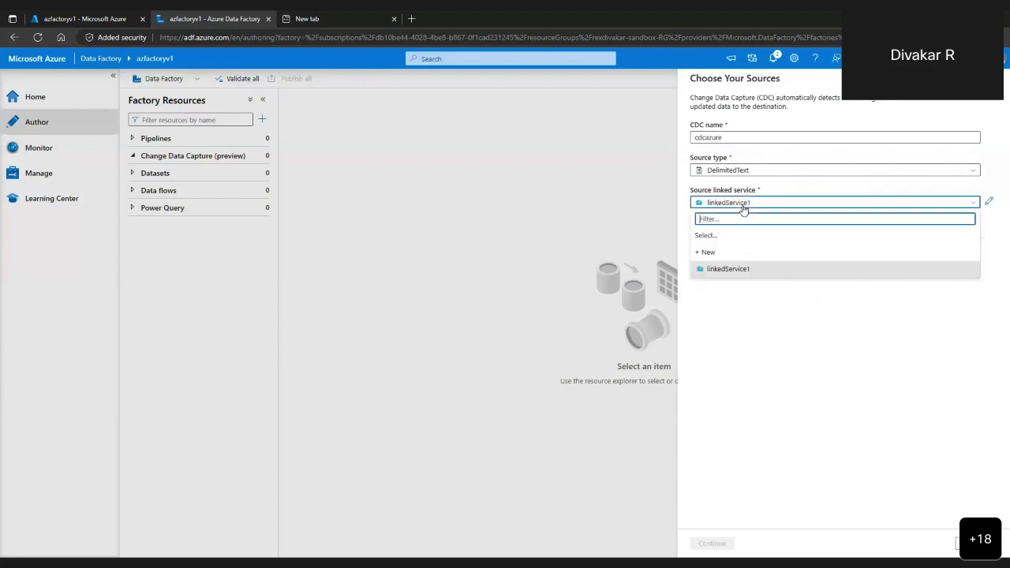
click(745, 272)
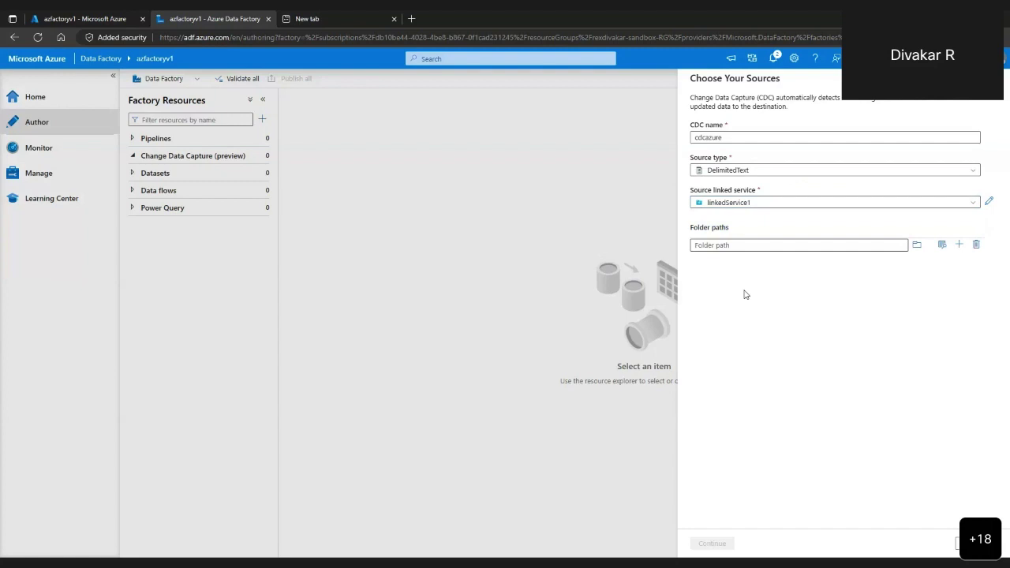
click(958, 246)
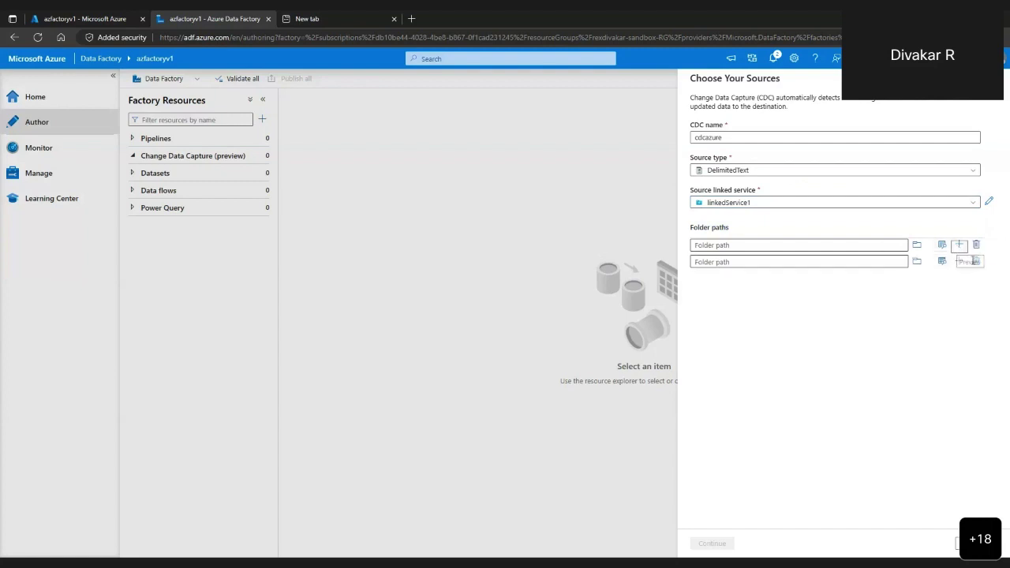
click(976, 261)
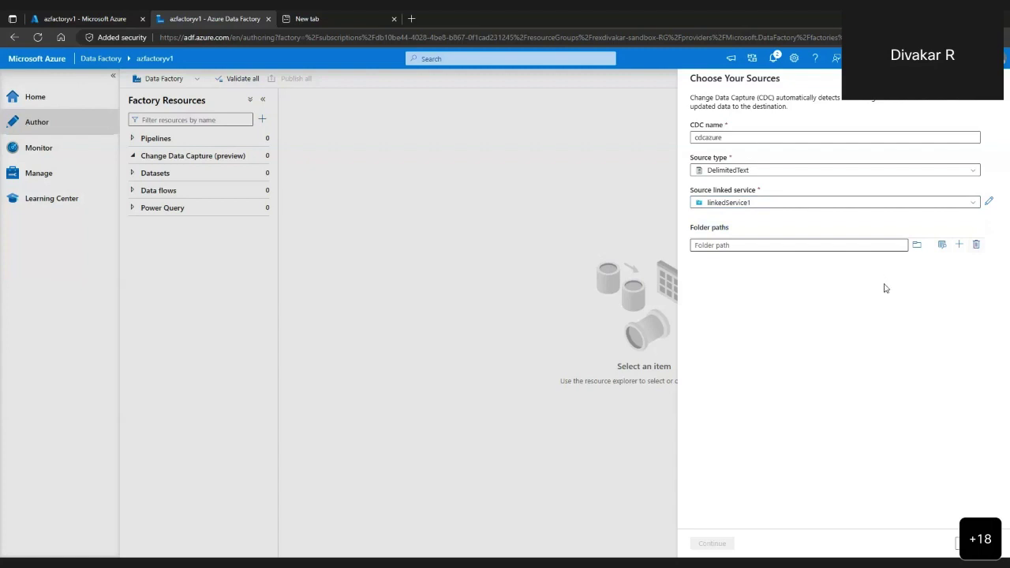
click(718, 245)
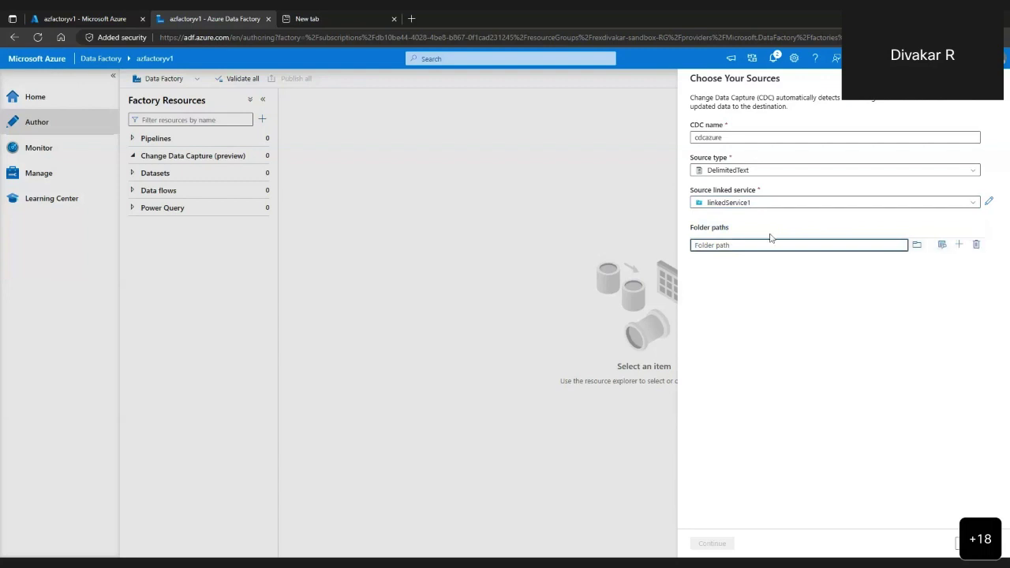
click(718, 263)
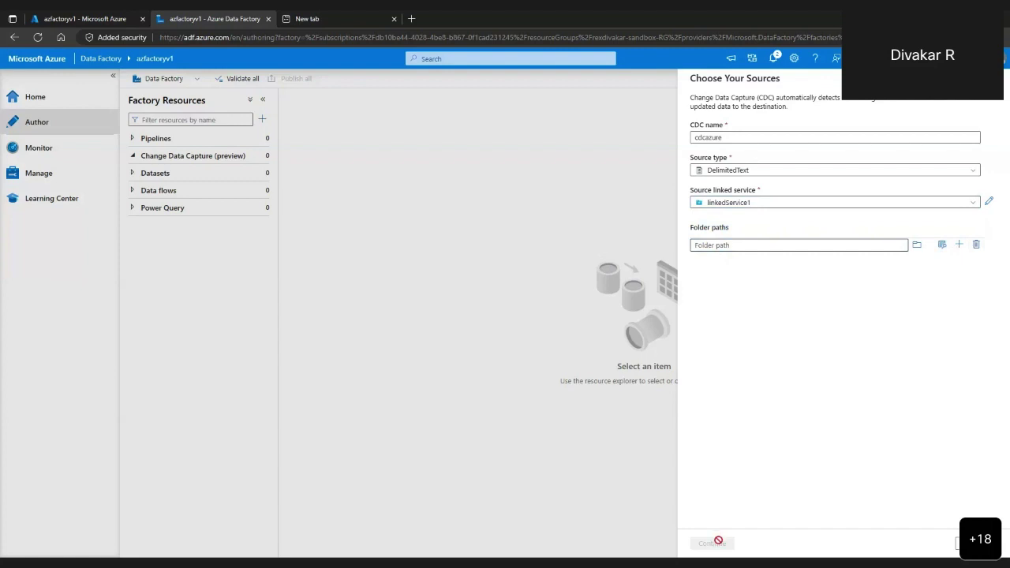
- Switch the source to Azure Cosmos DB for NoSQL with linked service CosmosDbNoSql1 and proceed with all its source tables selected
click(762, 171)
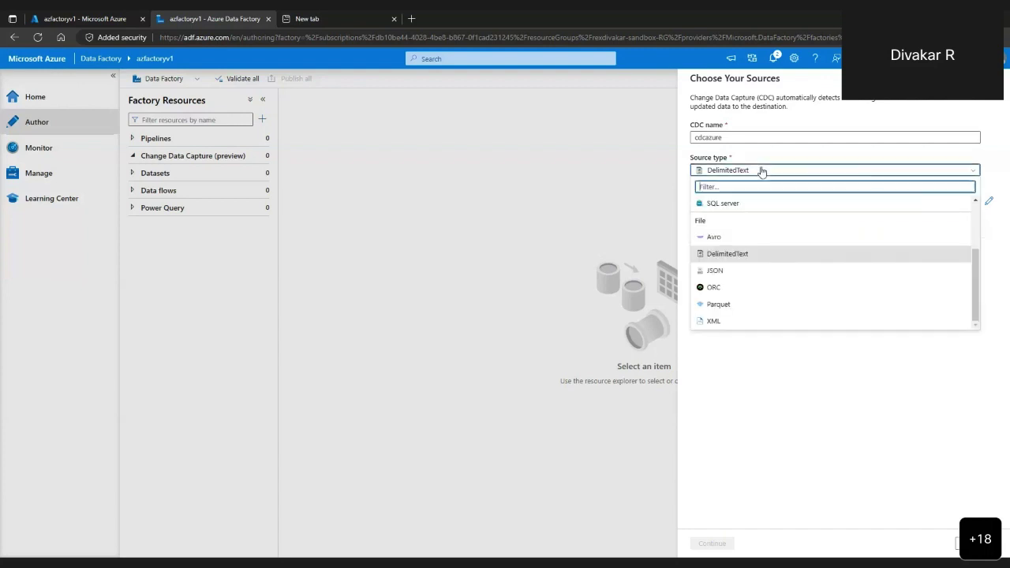
scroll(763, 236, up, 5)
click(763, 202)
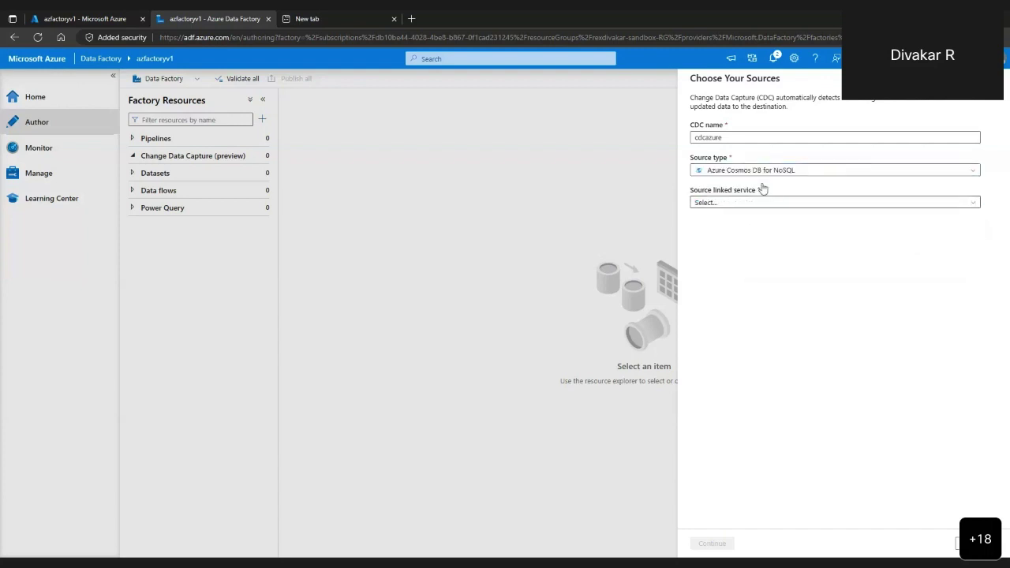
click(763, 204)
click(765, 270)
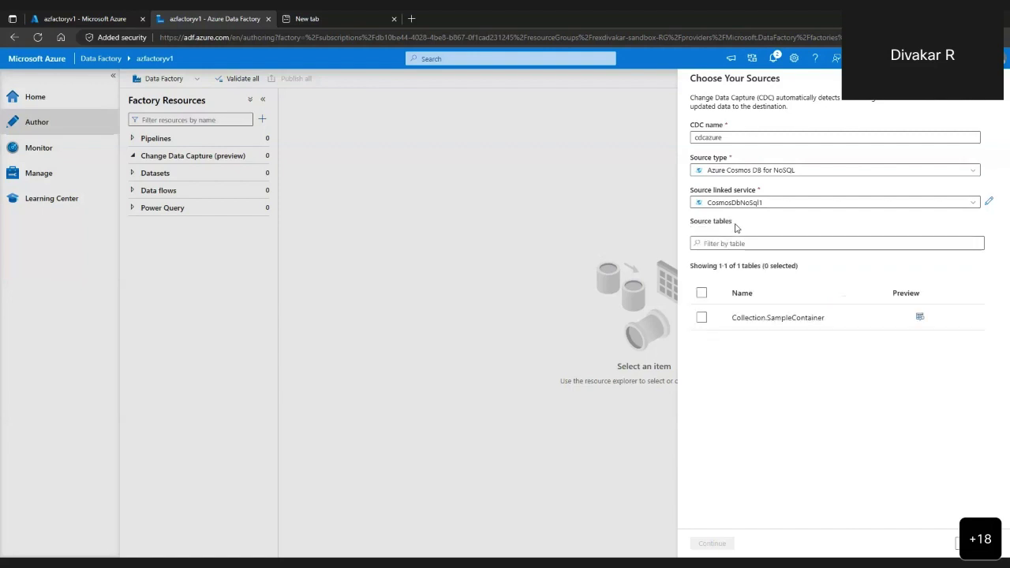
click(702, 293)
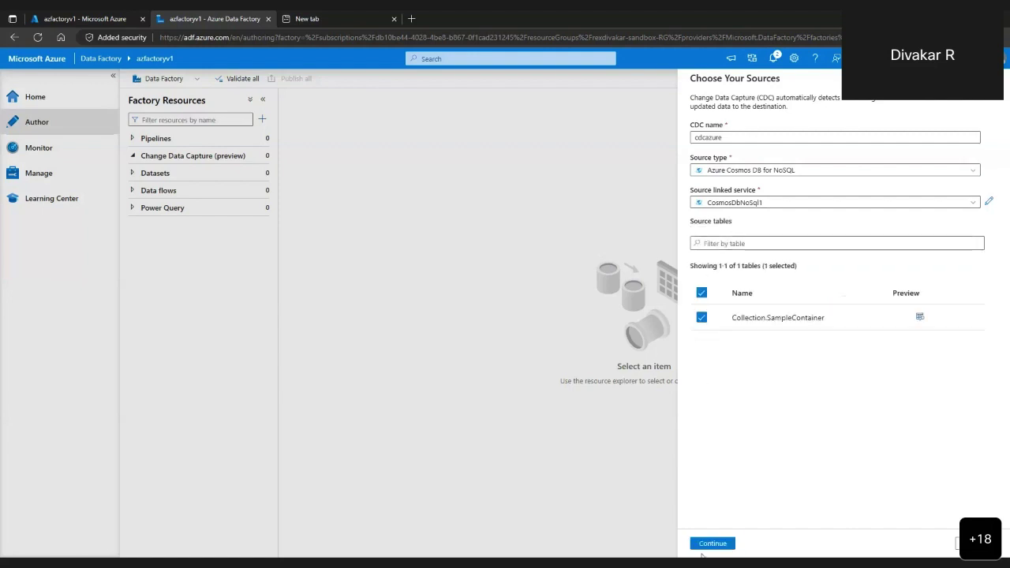
click(709, 544)
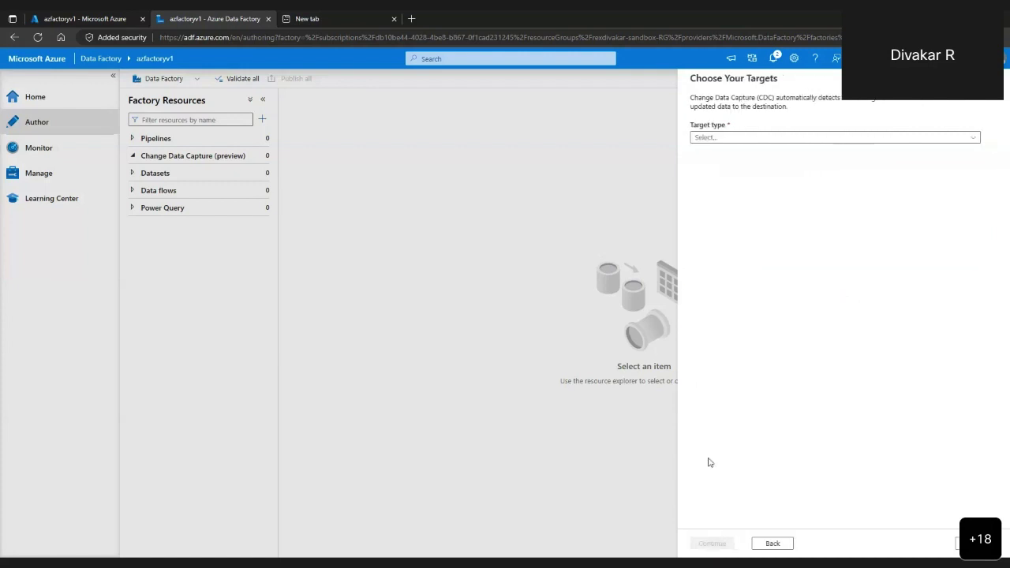
- Set the target type to DelimitedText and choose linkedService1 as the target linked service
click(798, 141)
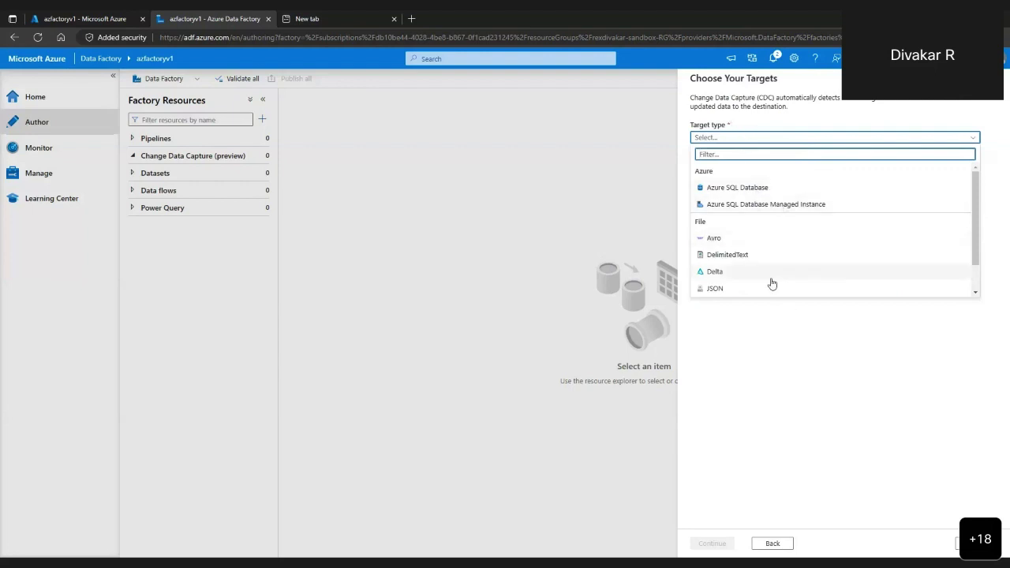
click(760, 256)
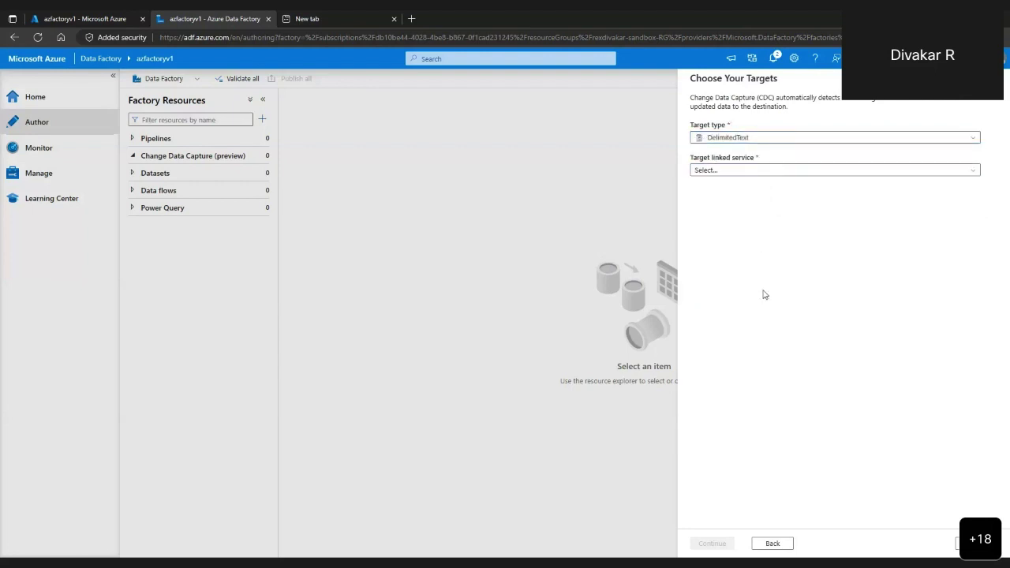
click(763, 172)
click(753, 240)
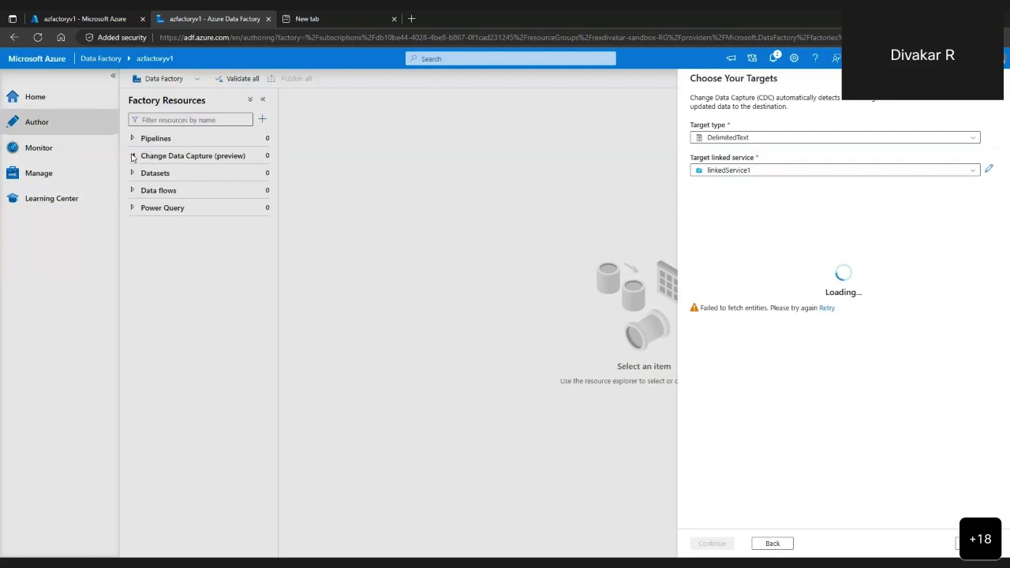
- Cancel the change data capture setup without creating the resource
click(133, 157)
click(132, 155)
click(976, 544)
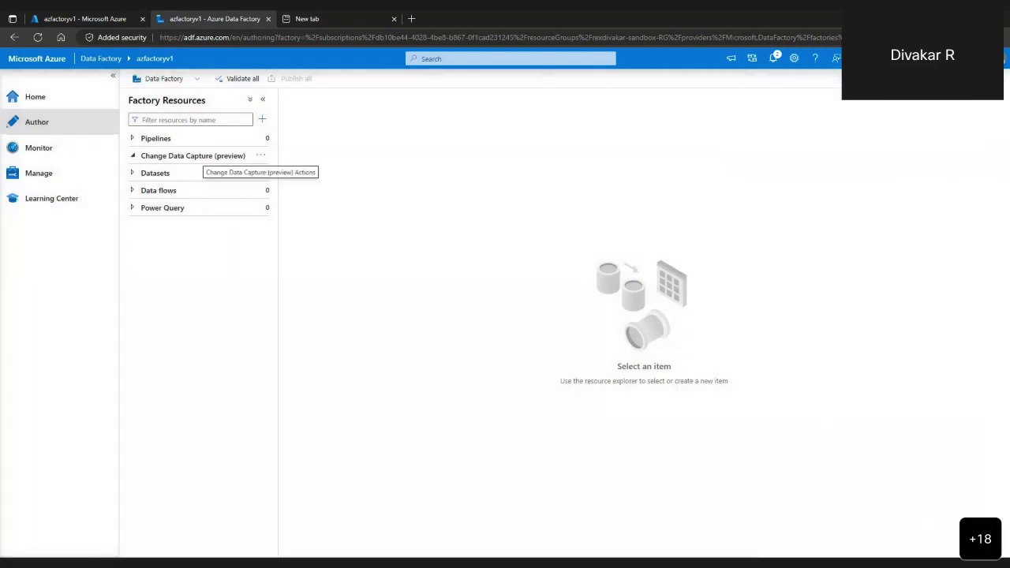
- Enable the Azure Data Factory Studio preview experience and open the creation options for Change Data Capture
click(940, 97)
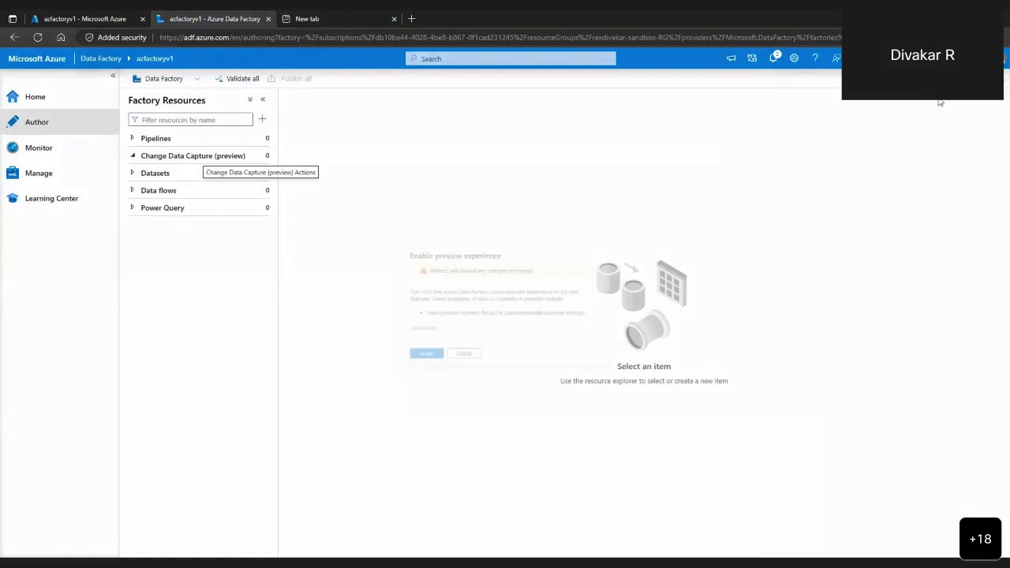
click(406, 368)
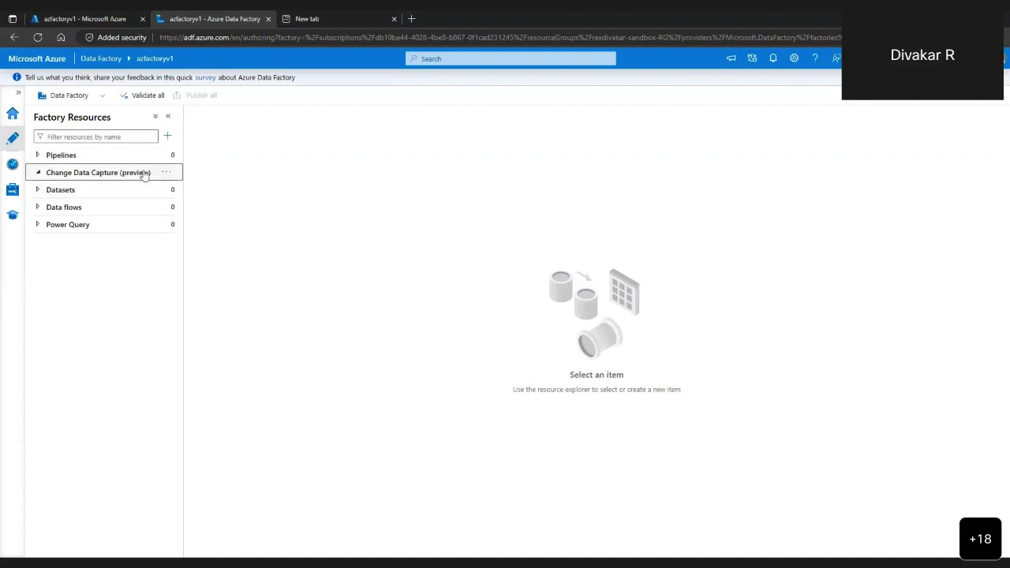
click(166, 174)
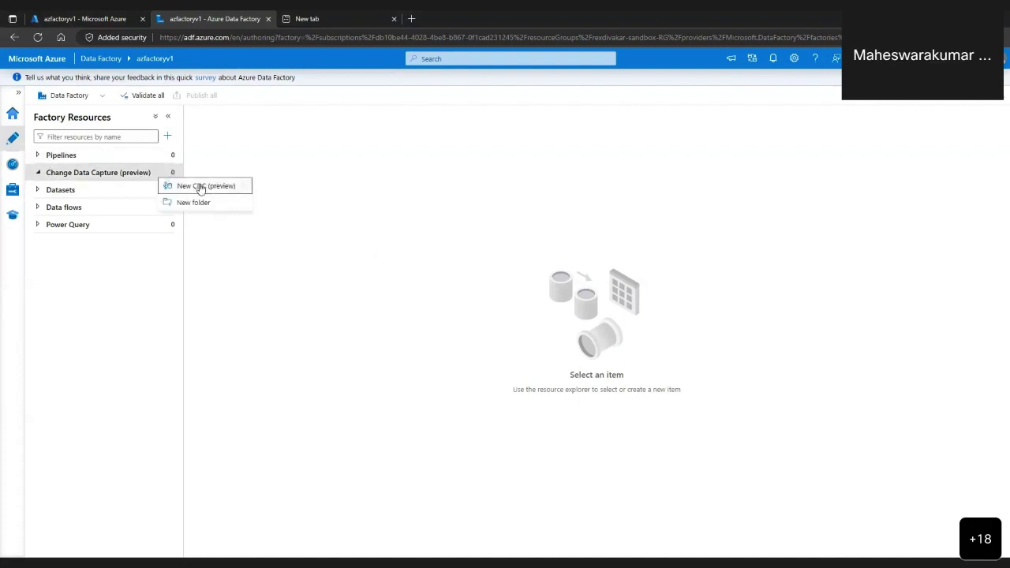
click(760, 165)
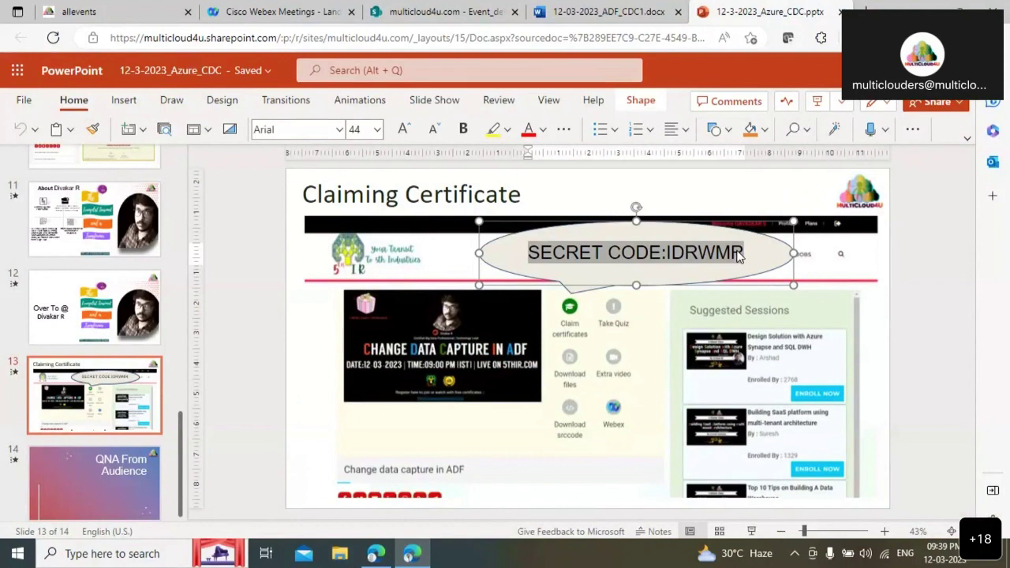
- Switch to the PowerPoint presentation and highlight the secret code in the callout on the Claiming Certificate slide
click(698, 254)
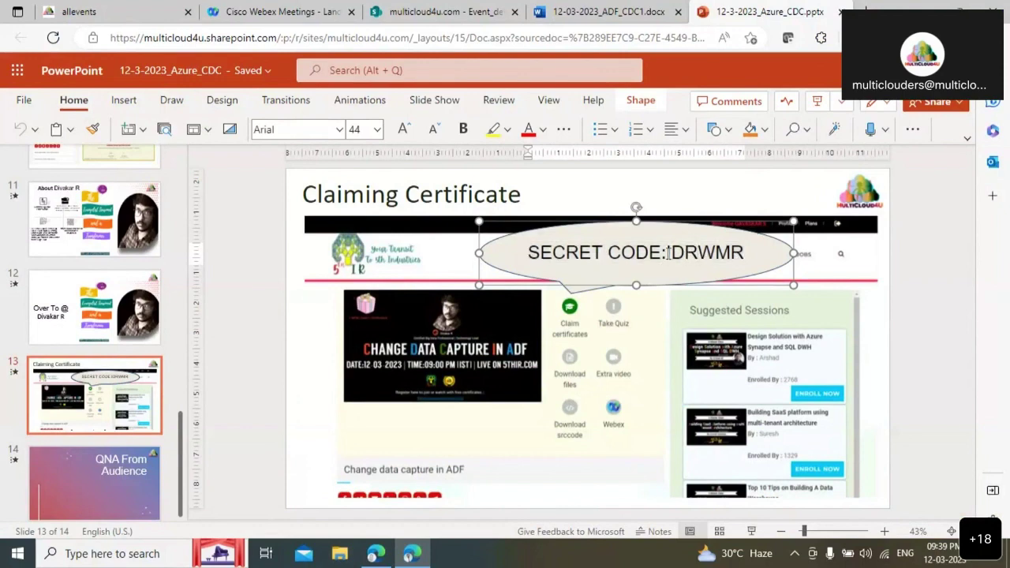
drag(667, 254, 740, 255)
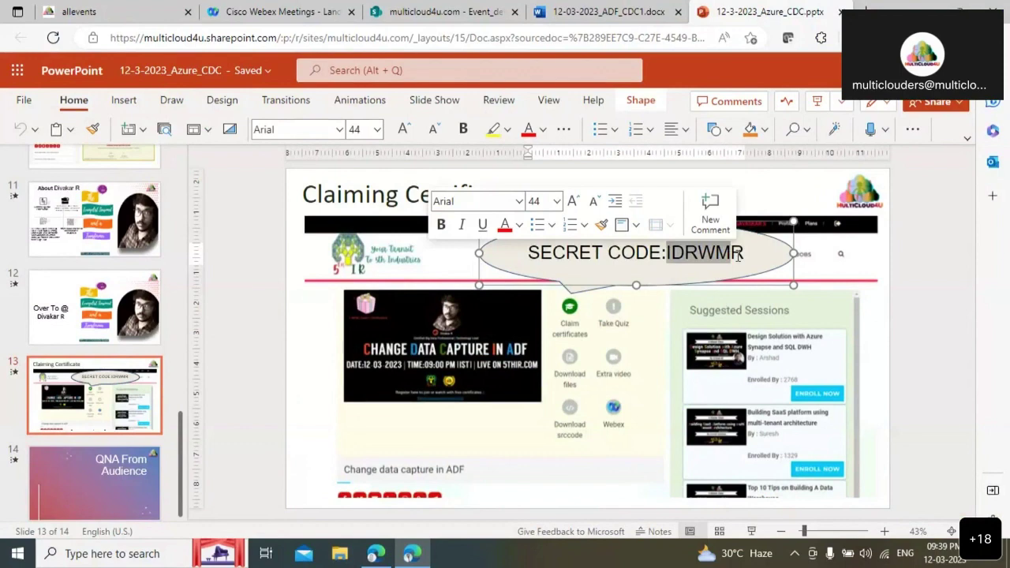